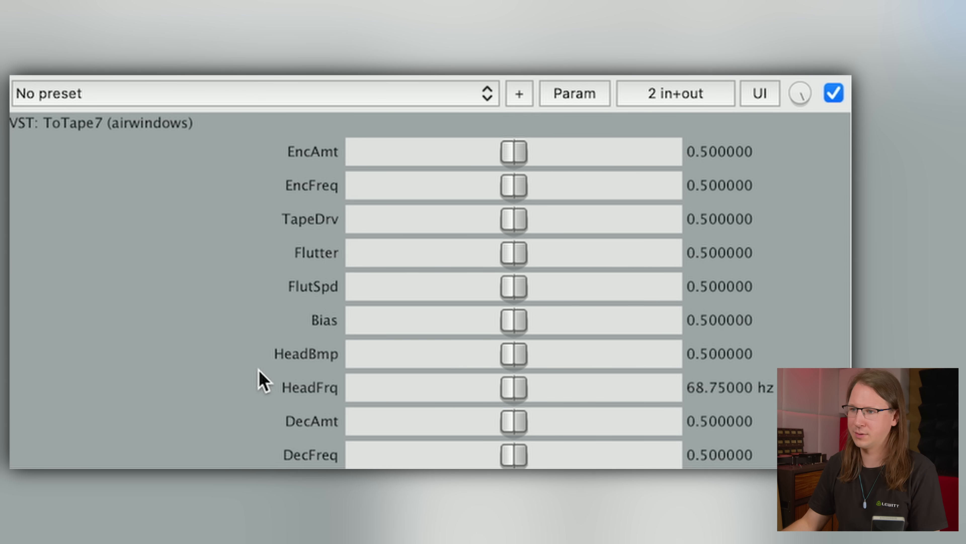
- Raise TapeDrv in stages to about 0.887 and compare the sound with the plugin bypassed and enabled
left_click_drag(514, 225, 530, 225)
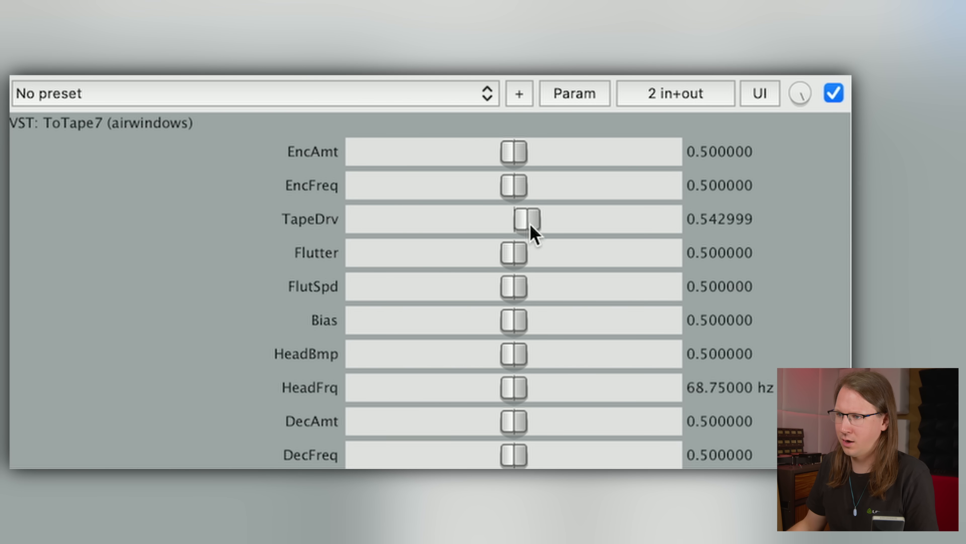
left_click_drag(592, 232, 552, 218)
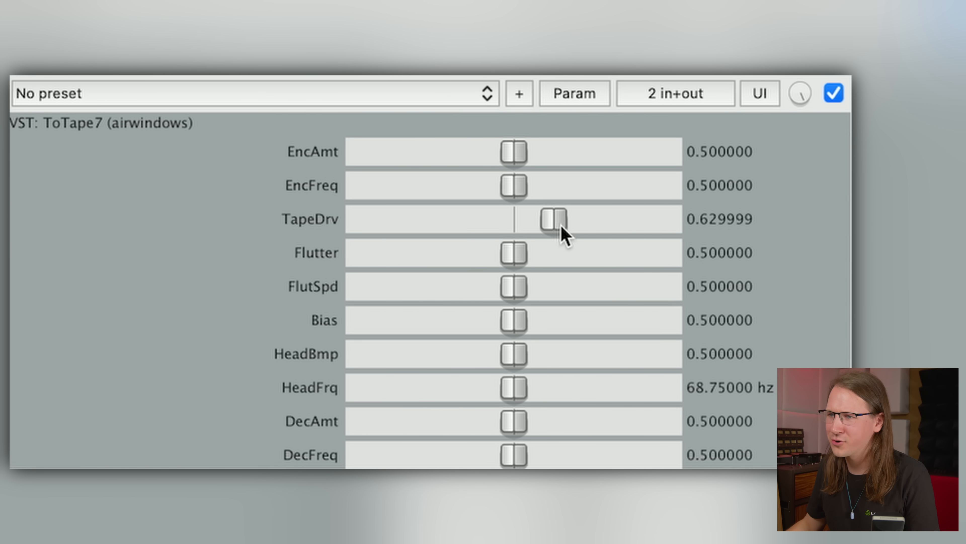
mouse_move(514, 420)
left_mouse_down()
mouse_move(362, 436)
mouse_move(487, 442)
mouse_move(514, 422)
left_mouse_up()
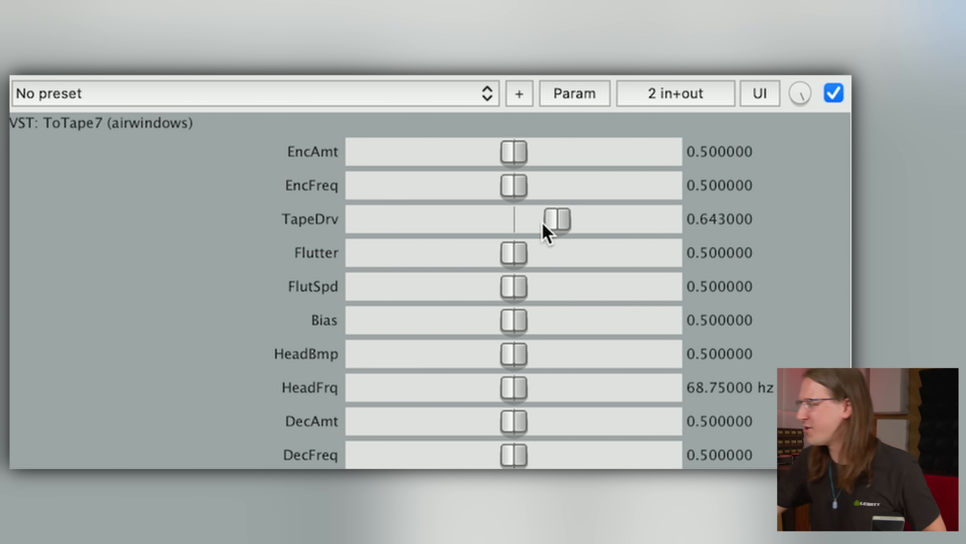
left_click_drag(564, 217, 644, 223)
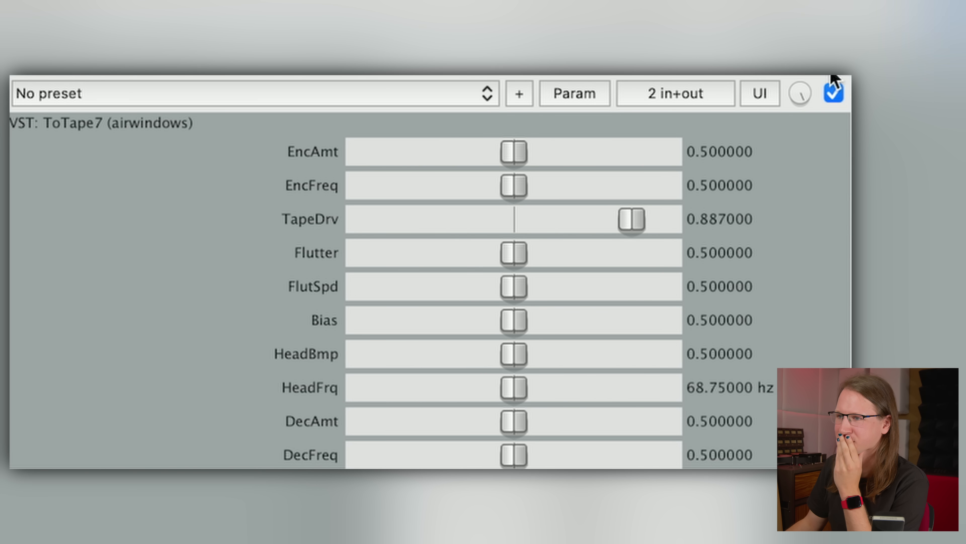
left_click(832, 93)
left_click(832, 95)
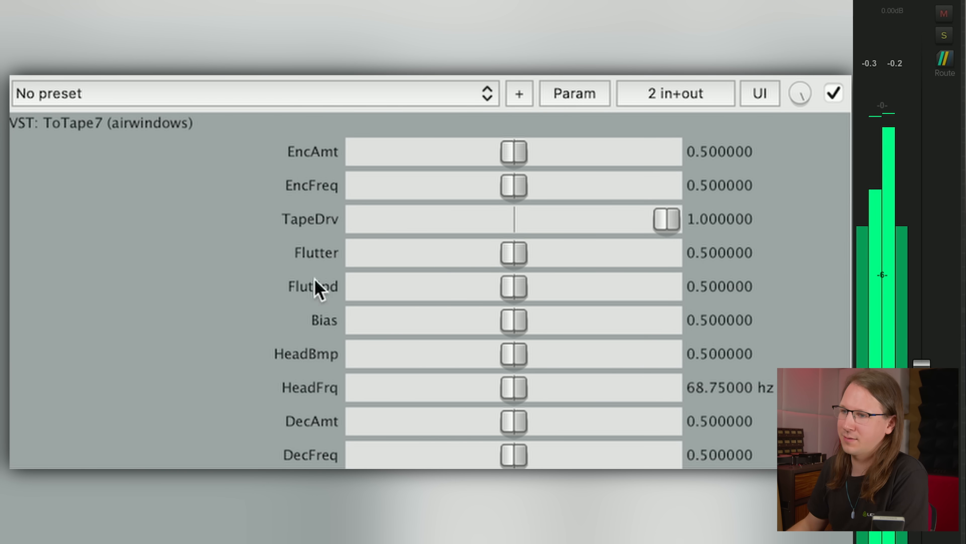
- Lower TapeDrv to about 0.687 and try Bias at about 0.582 and below centre, restoring it to 0.5
left_click_drag(675, 231, 613, 237)
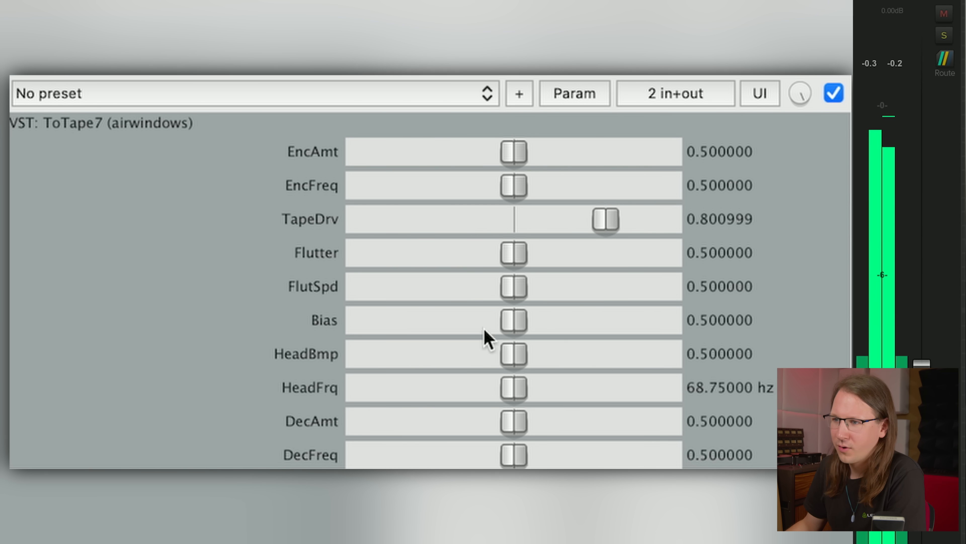
left_click_drag(509, 324, 534, 324)
left_click_drag(605, 226, 567, 227)
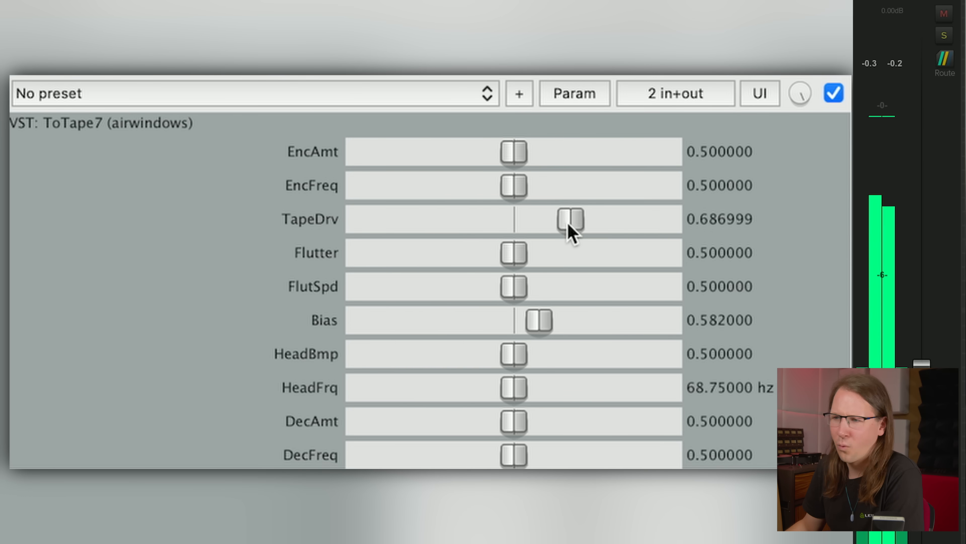
left_click_drag(532, 319, 485, 321)
double_click(478, 320)
- Raise EncAmt to about 0.787 and DecAmt to about 0.673
left_click_drag(514, 151, 617, 152)
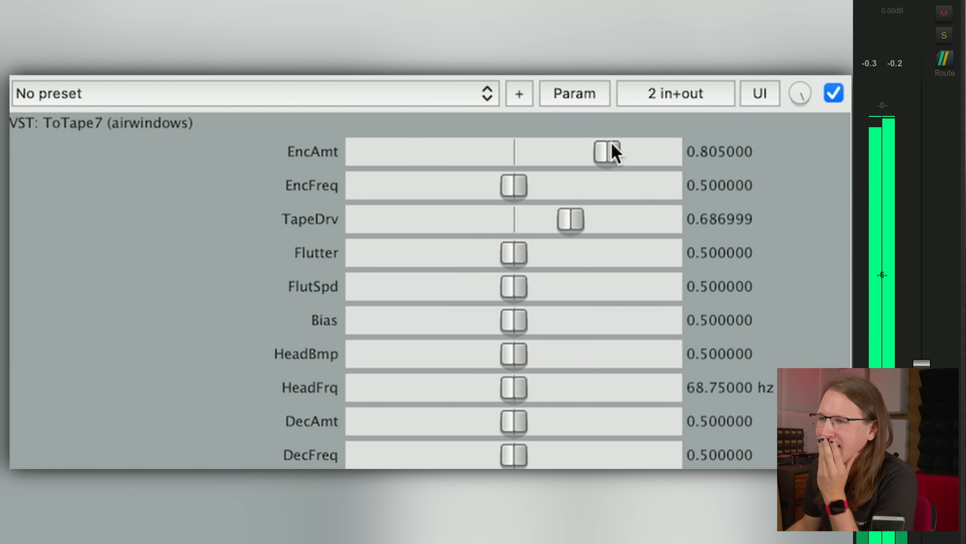
left_click_drag(517, 424, 609, 413)
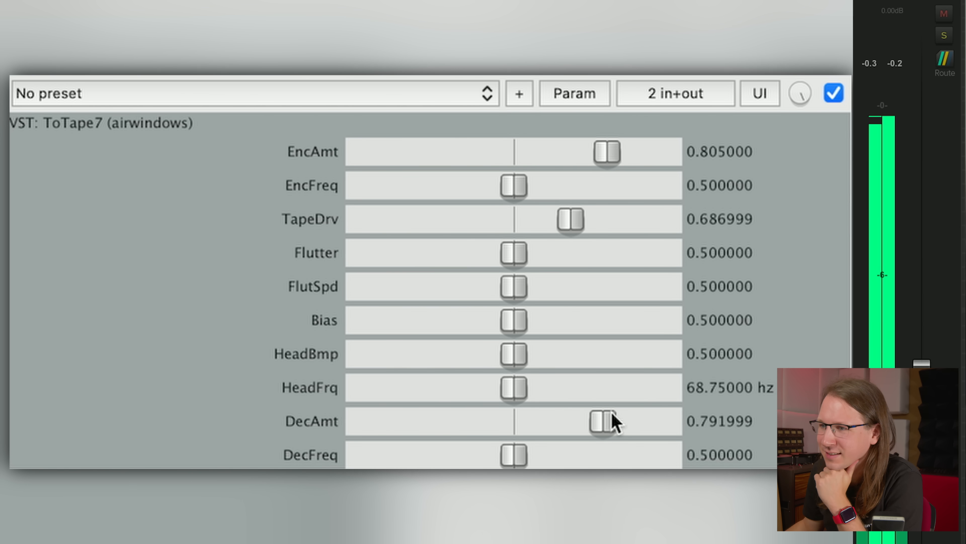
left_click_drag(614, 159, 610, 165)
left_click_drag(586, 422, 564, 434)
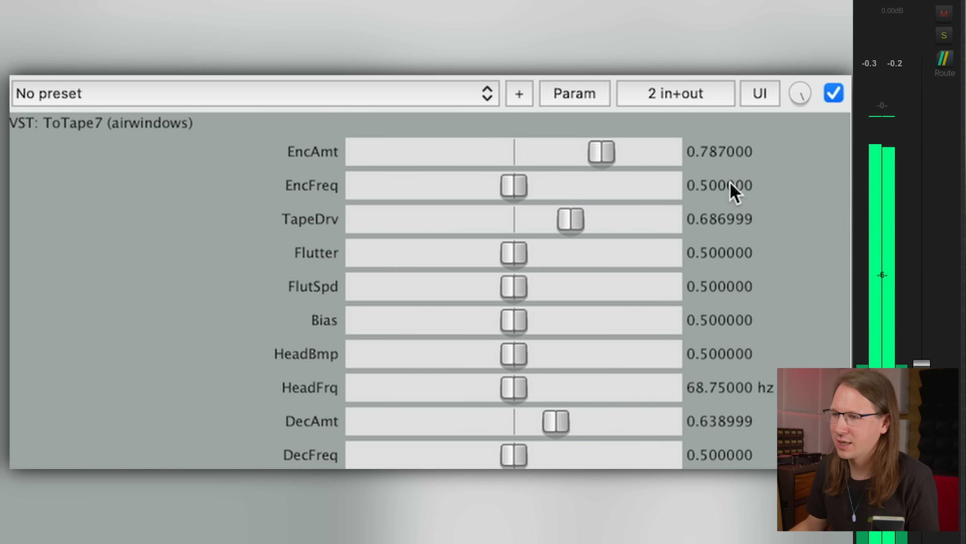
left_click_drag(560, 423, 576, 434)
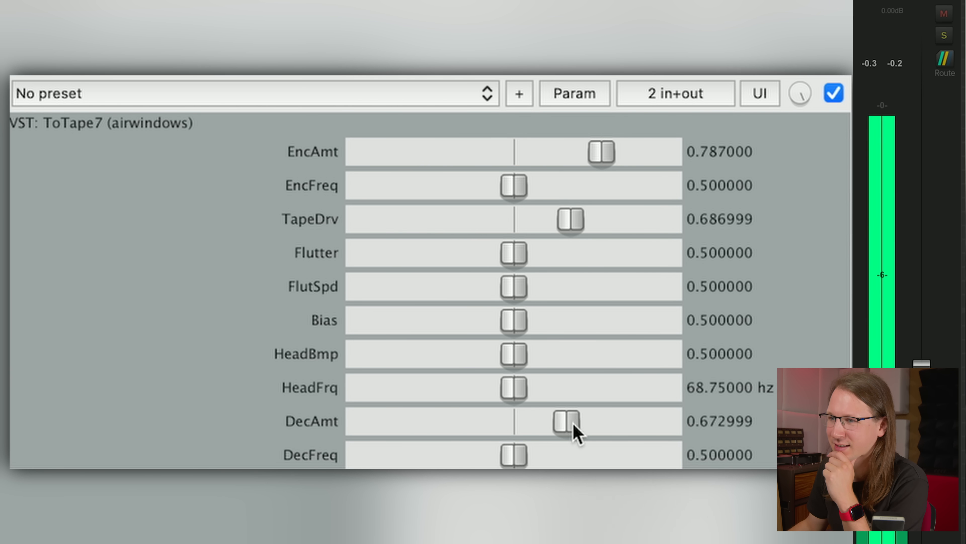
- Reset EncAmt, TapeDrv and DecAmt to 0.5 and compare the plugin bypassed and enabled
mouse_move(588, 212)
left_mouse_down()
mouse_move(593, 230)
mouse_move(535, 225)
mouse_move(605, 229)
mouse_move(578, 219)
left_mouse_up()
double_click(613, 154)
double_click(578, 424)
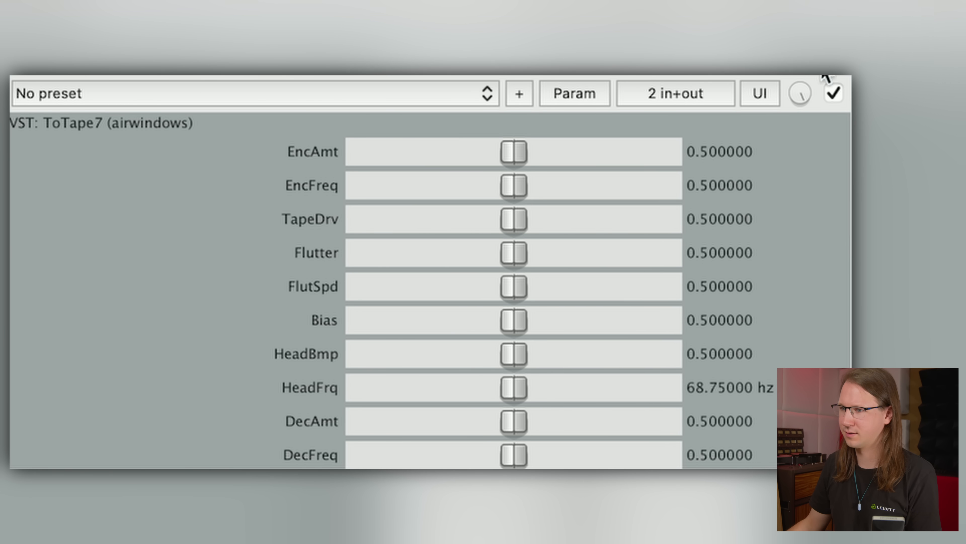
left_click(834, 93)
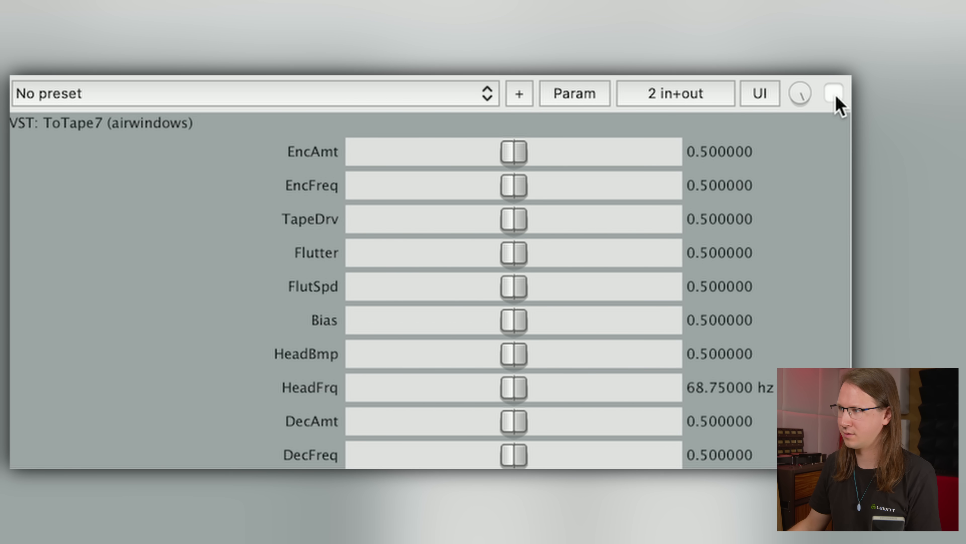
left_click(835, 95)
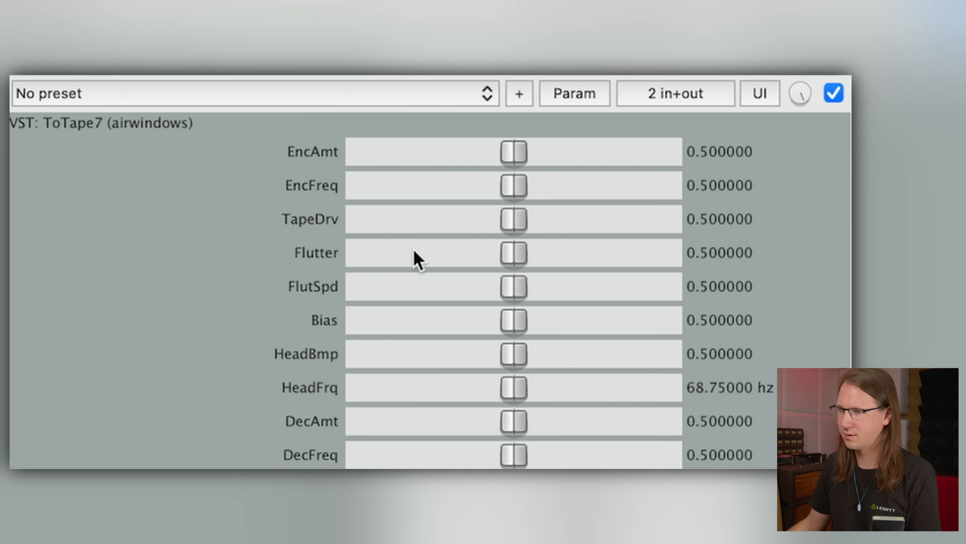
- Raise TapeDrv to about 0.827 and HeadBmp to about 0.801
left_click_drag(514, 224, 585, 223)
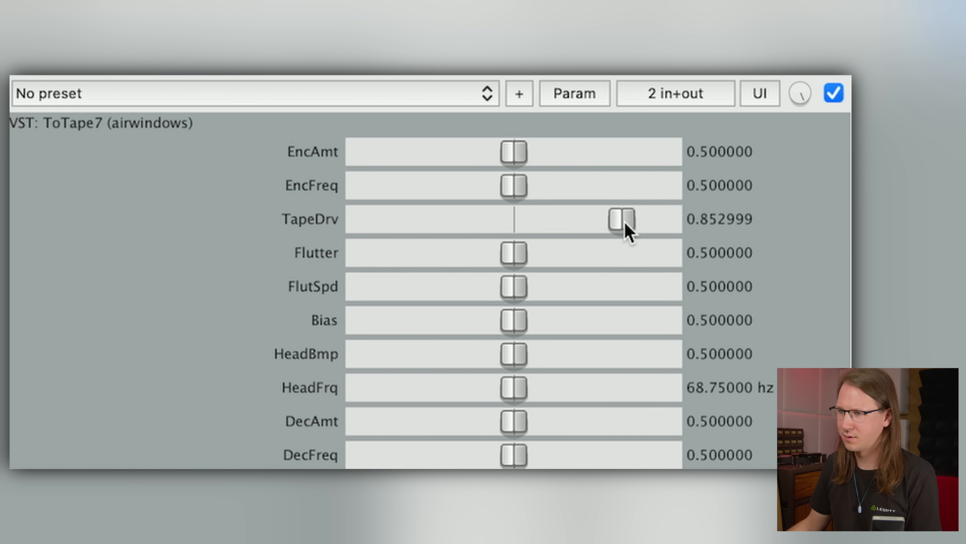
left_click_drag(632, 223, 641, 224)
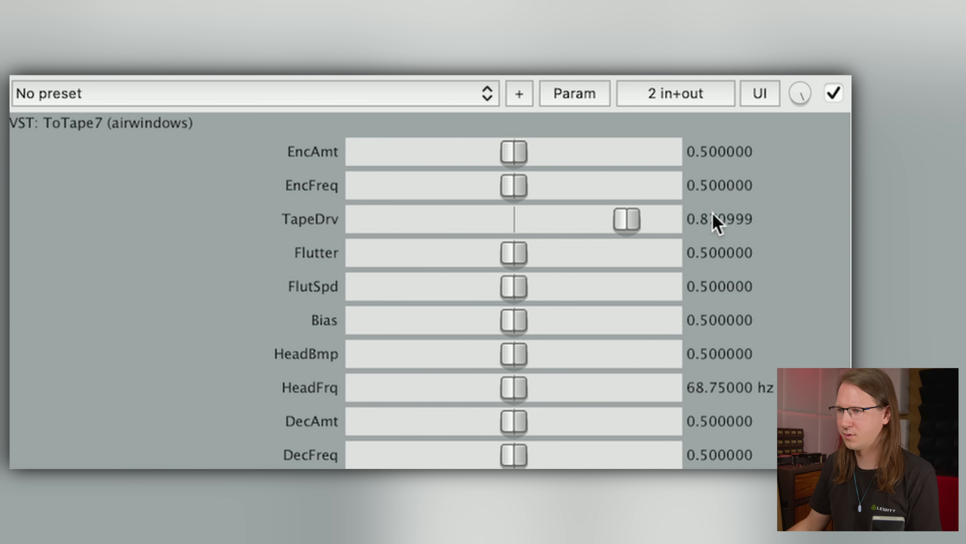
left_click_drag(626, 223, 620, 222)
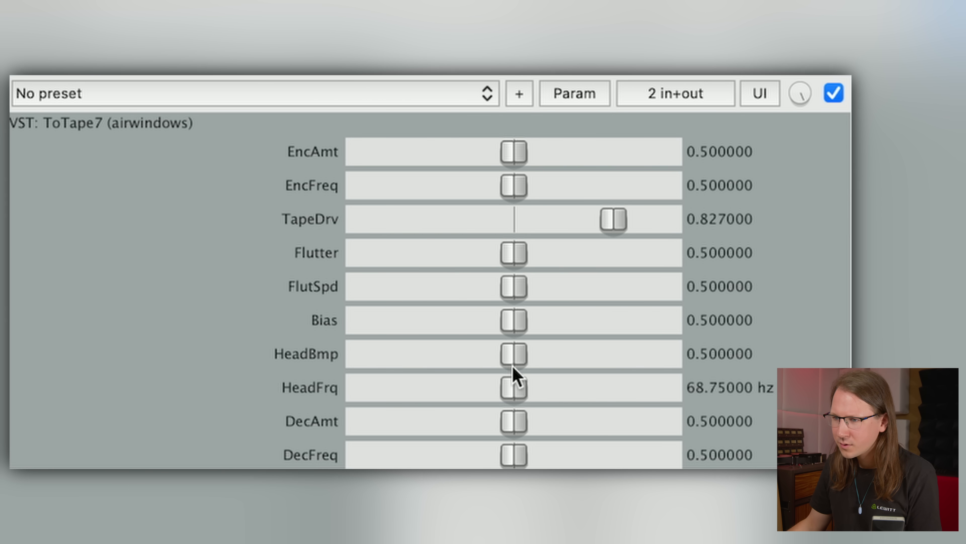
left_click_drag(509, 356, 625, 347)
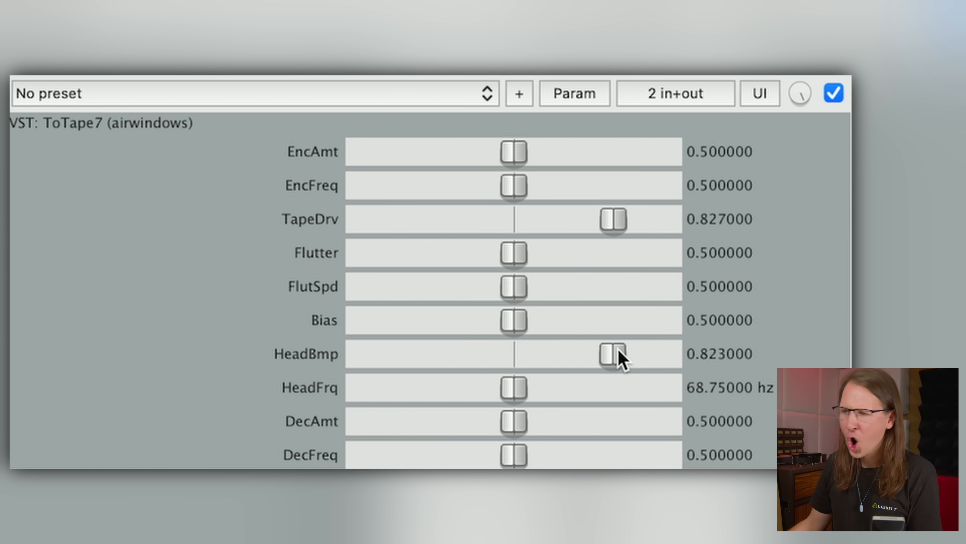
left_click_drag(620, 351, 612, 352)
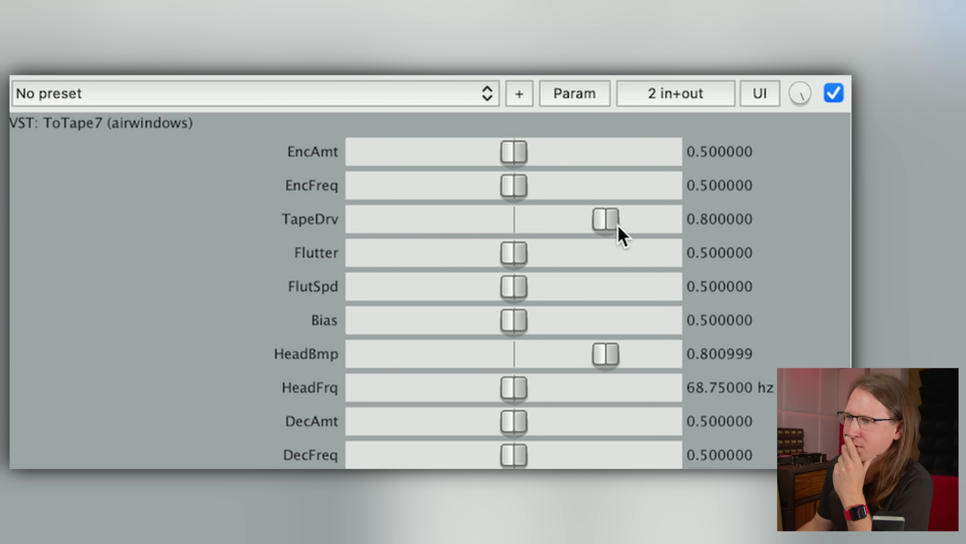
- Ease TapeDrv down to about 0.586 and HeadBmp down to about 0.647
left_click_drag(600, 227, 598, 229)
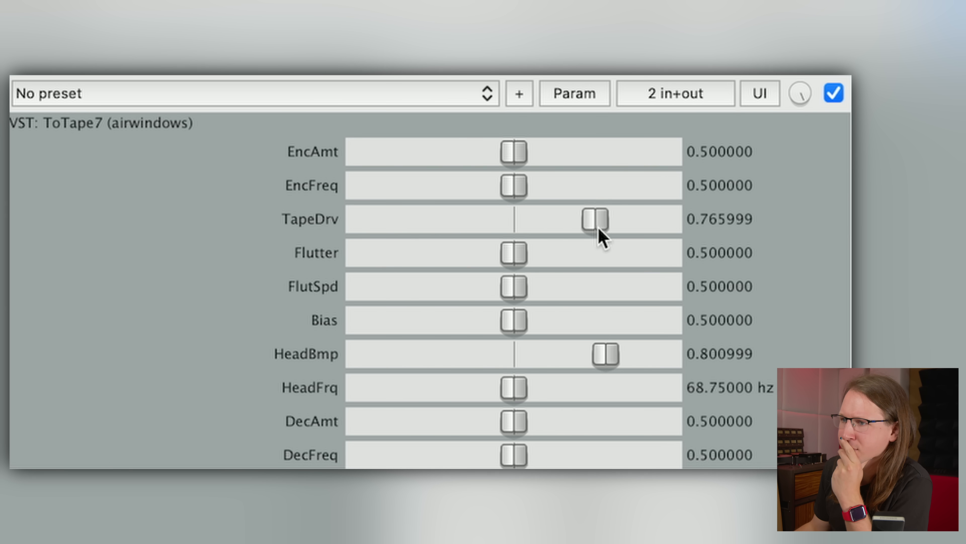
left_click_drag(598, 356, 586, 356)
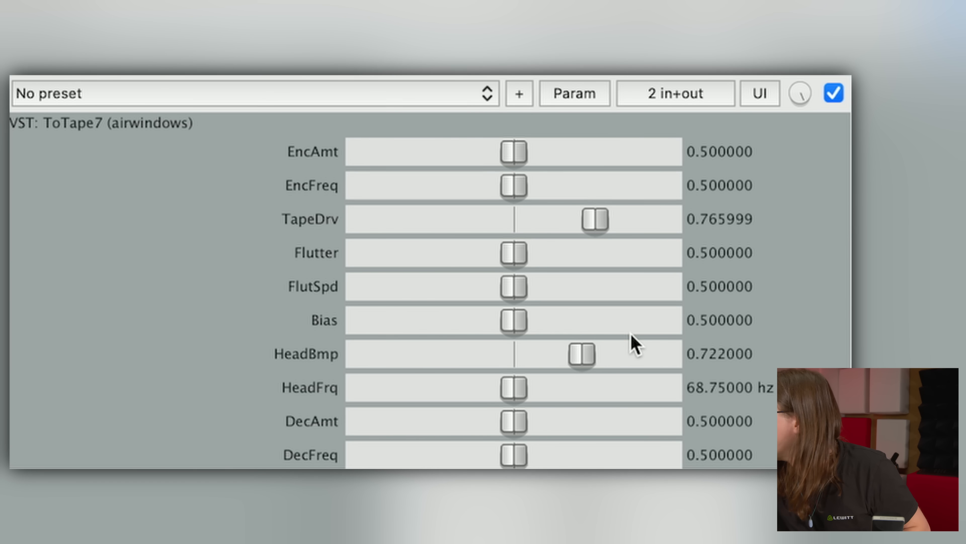
left_click_drag(604, 229, 579, 222)
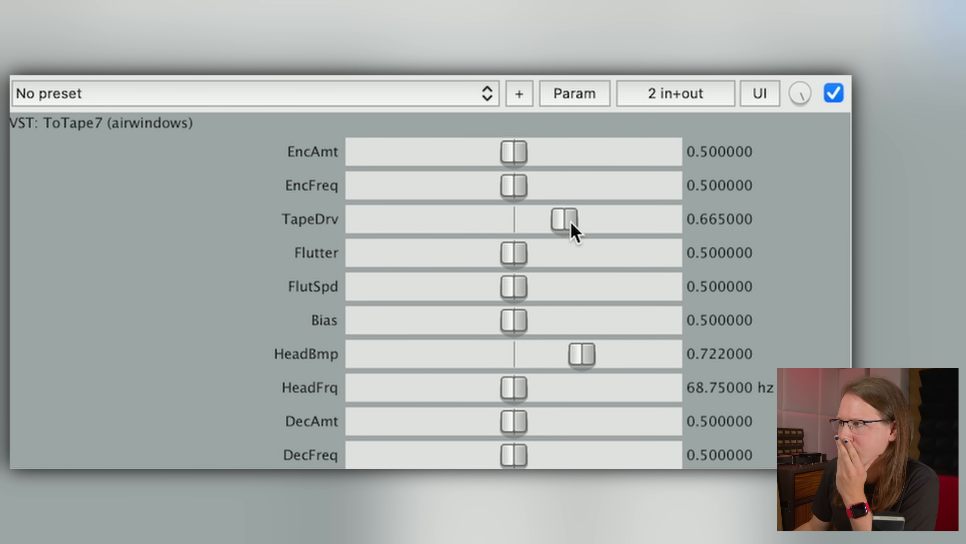
left_click_drag(594, 360, 570, 358)
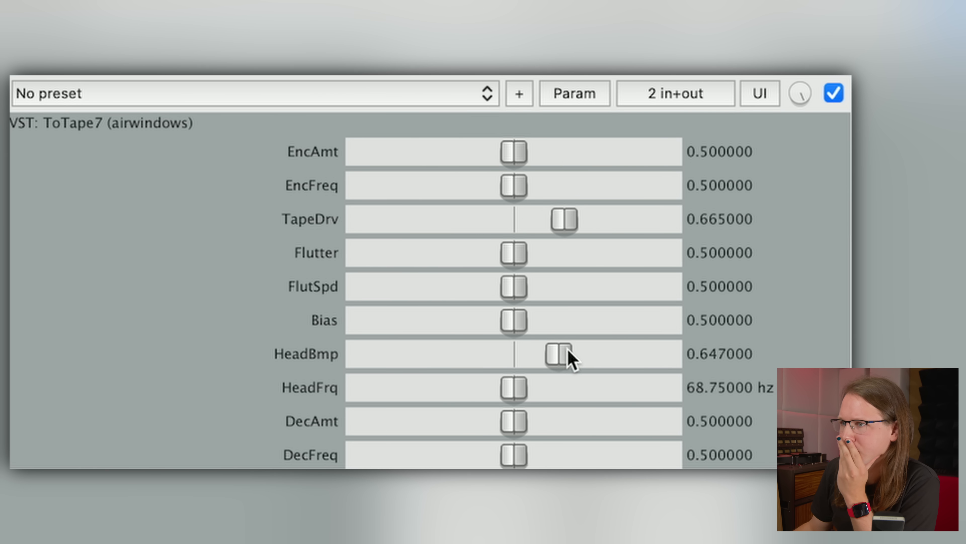
left_click_drag(573, 226, 549, 228)
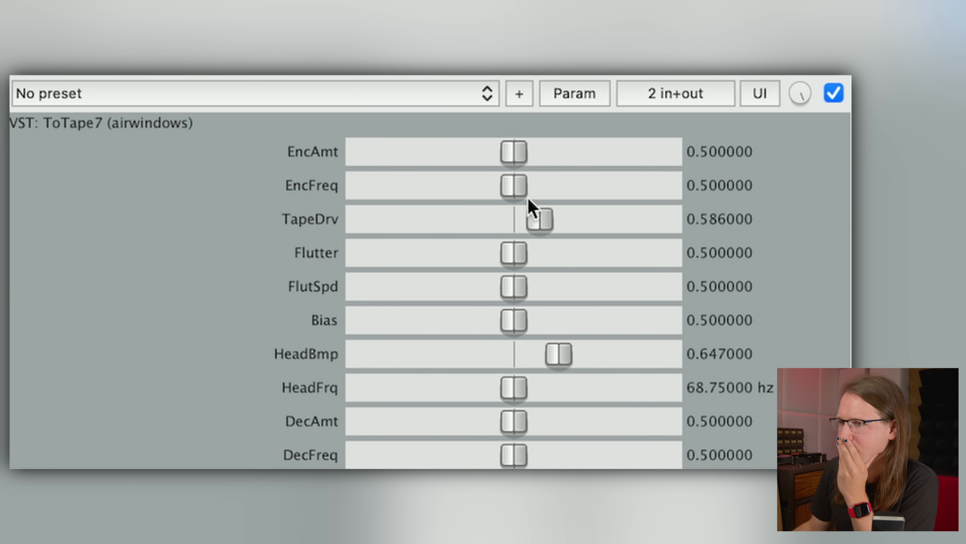
- Set Flutter to about 0.582 and FlutSpd to about 0.657
mouse_move(514, 421)
left_mouse_down()
mouse_move(583, 414)
mouse_move(513, 416)
left_mouse_up()
left_click_drag(522, 252, 571, 259)
left_click_drag(502, 296, 567, 296)
left_click_drag(555, 254, 540, 255)
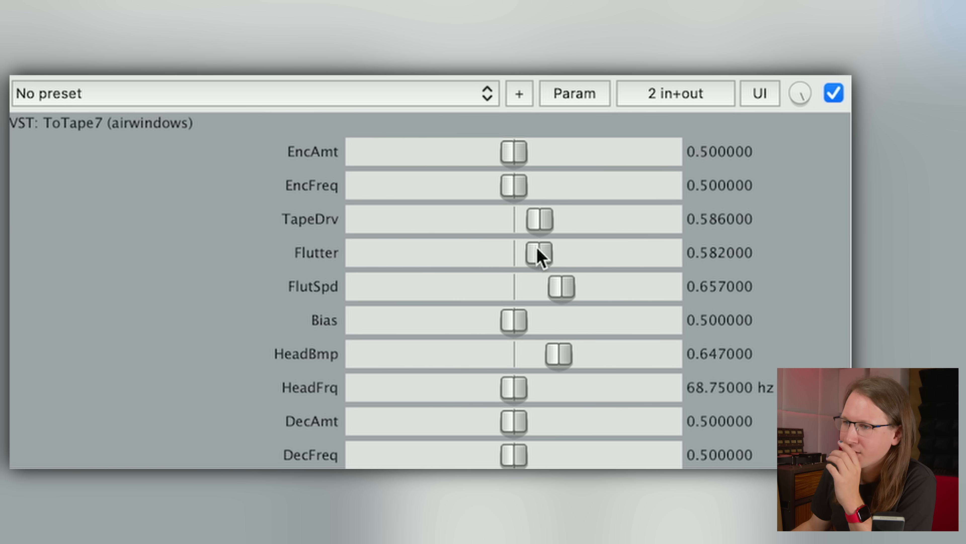
- Raise EncAmt to about 0.638 and DecAmt to about 0.604, comparing the result with the plugin bypassed
left_click_drag(525, 147, 551, 153)
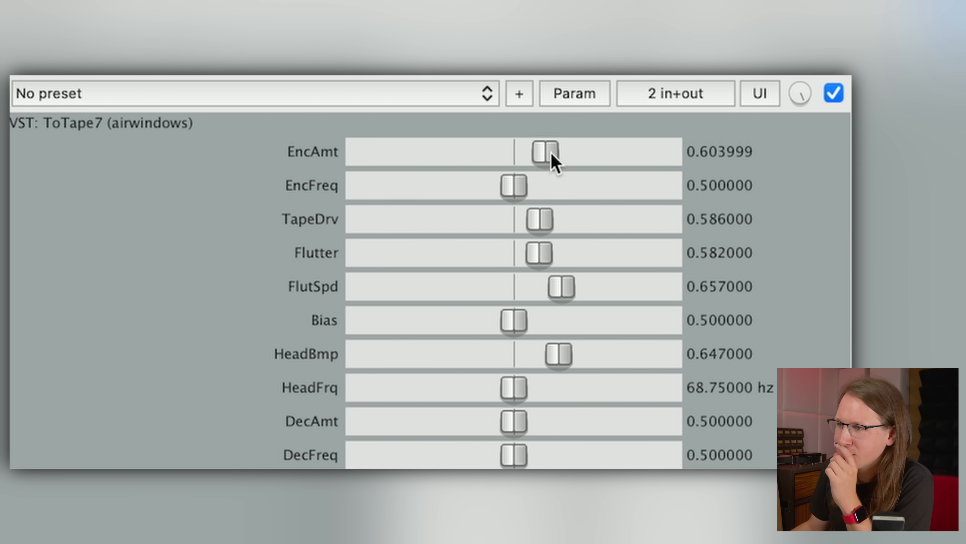
left_click_drag(518, 422, 537, 426)
left_click_drag(544, 146, 555, 152)
left_click_drag(532, 419, 548, 420)
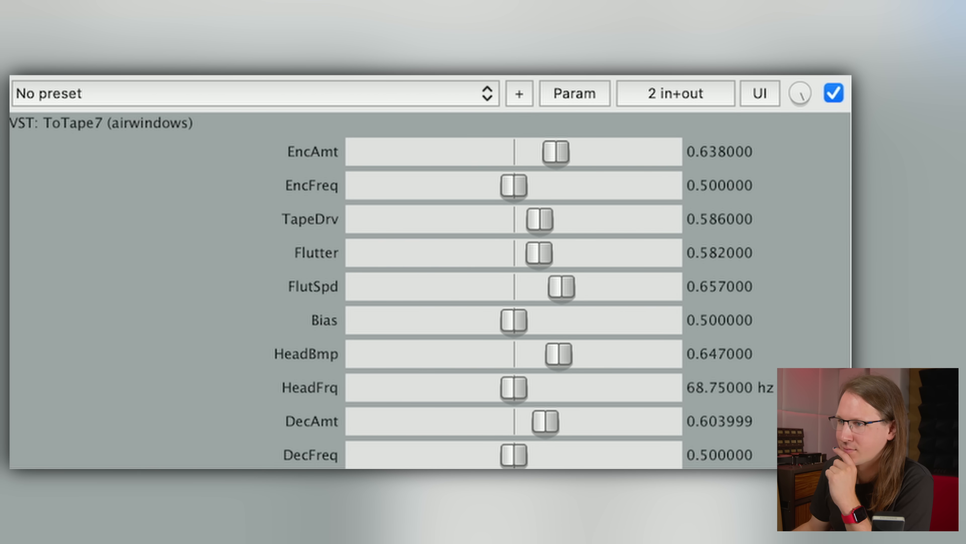
left_click(834, 94)
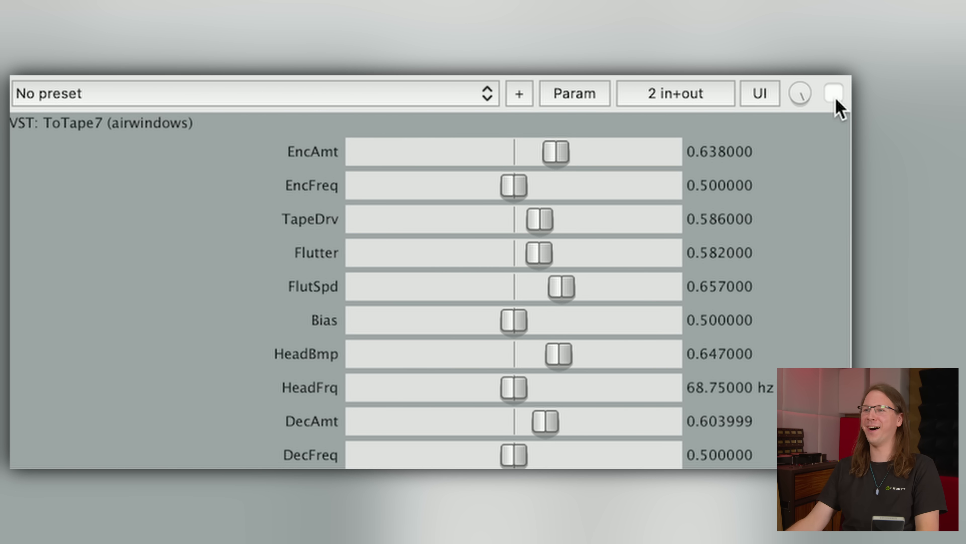
left_click(835, 99)
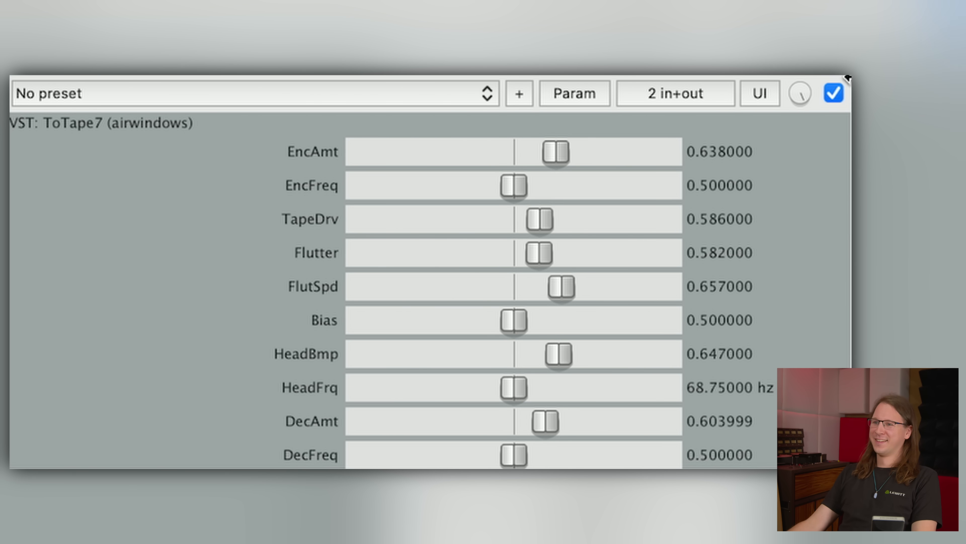
- Reduce EncAmt to about 0.624 and DecAmt to about 0.590, and compare against the bypassed signal
left_click_drag(562, 150, 554, 158)
left_click_drag(554, 426, 544, 428)
left_click(834, 94)
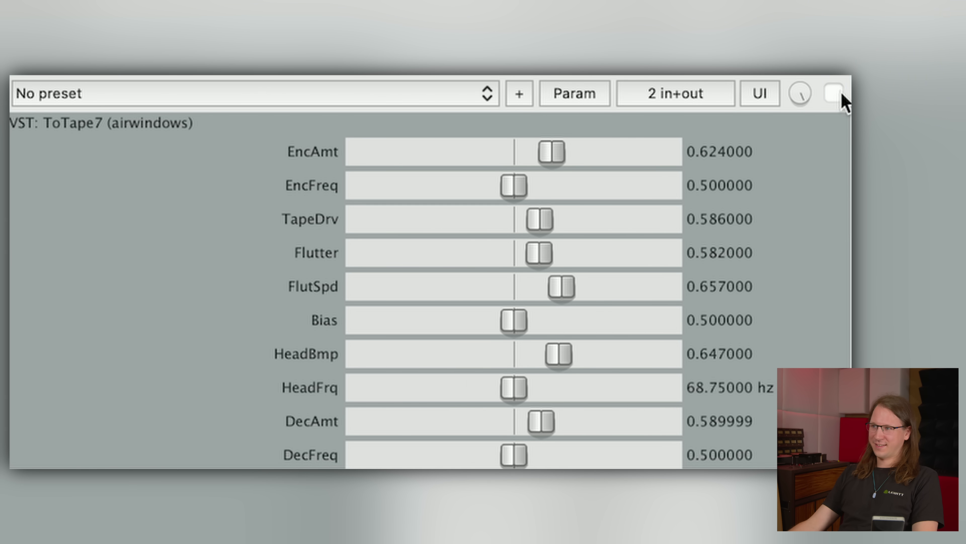
left_click(834, 94)
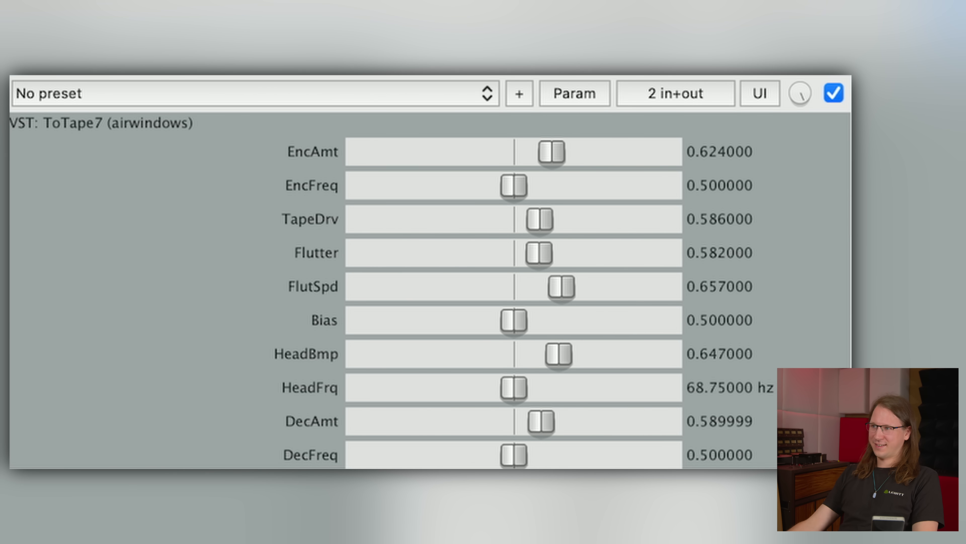